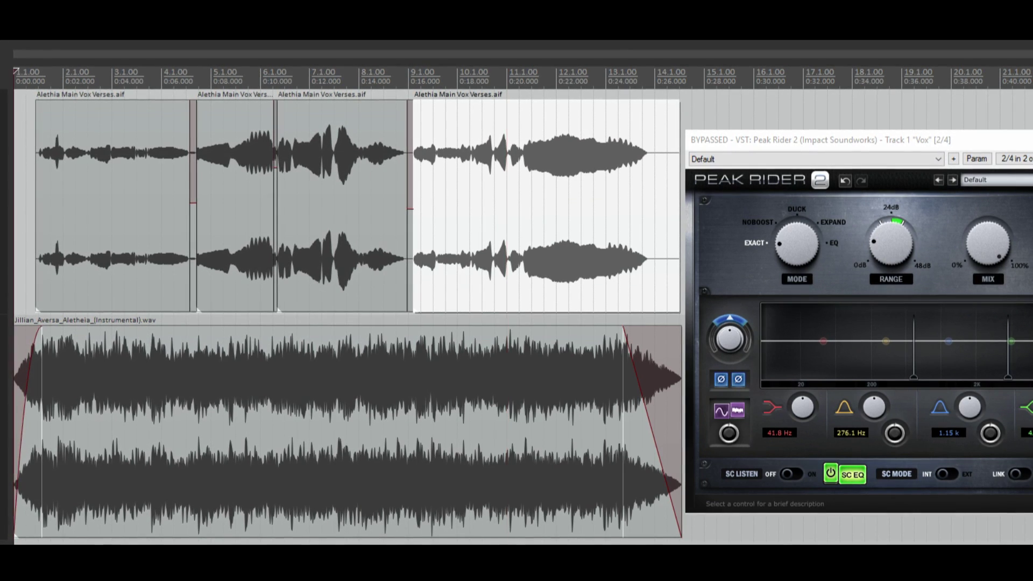
- Play the vocals and instrumental from the start, comparing Peak Rider 2 bypassed and active on the Vox track
{"action": "key", "text": "Home"}
{"action": "key", "text": "space"}
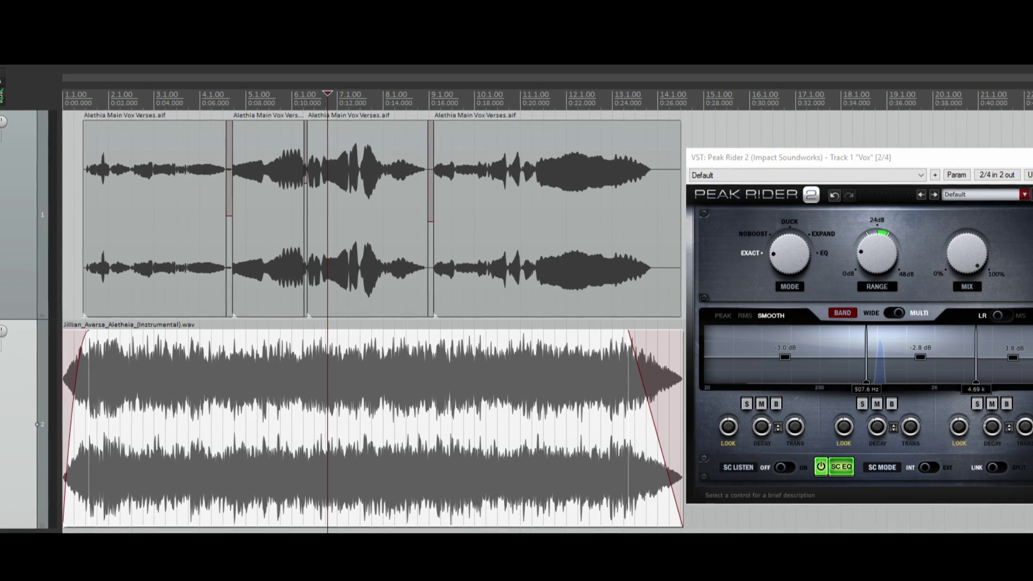
{"action": "key", "text": "Home"}
{"action": "key", "text": "space"}
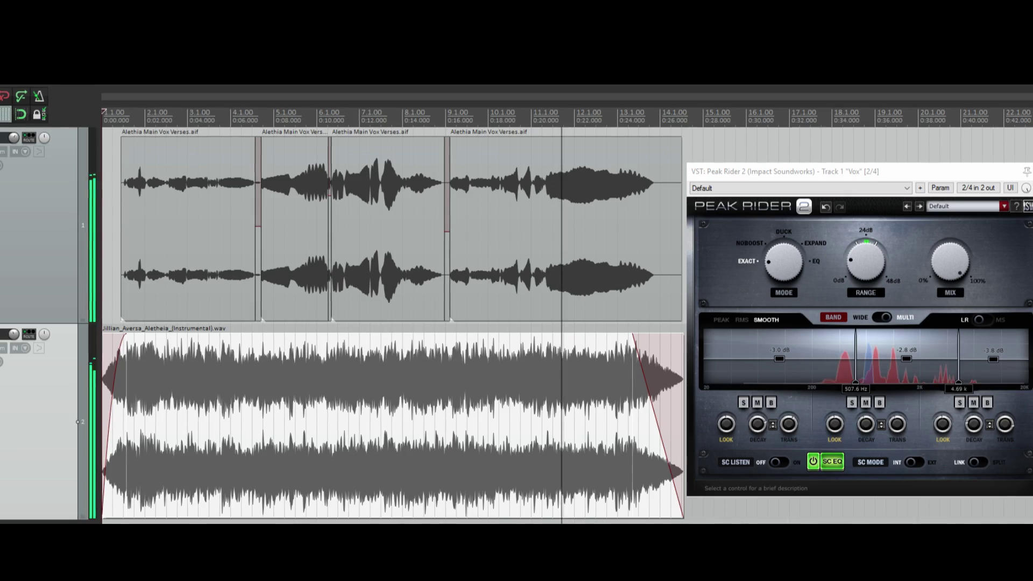
{"action": "key", "text": "space"}
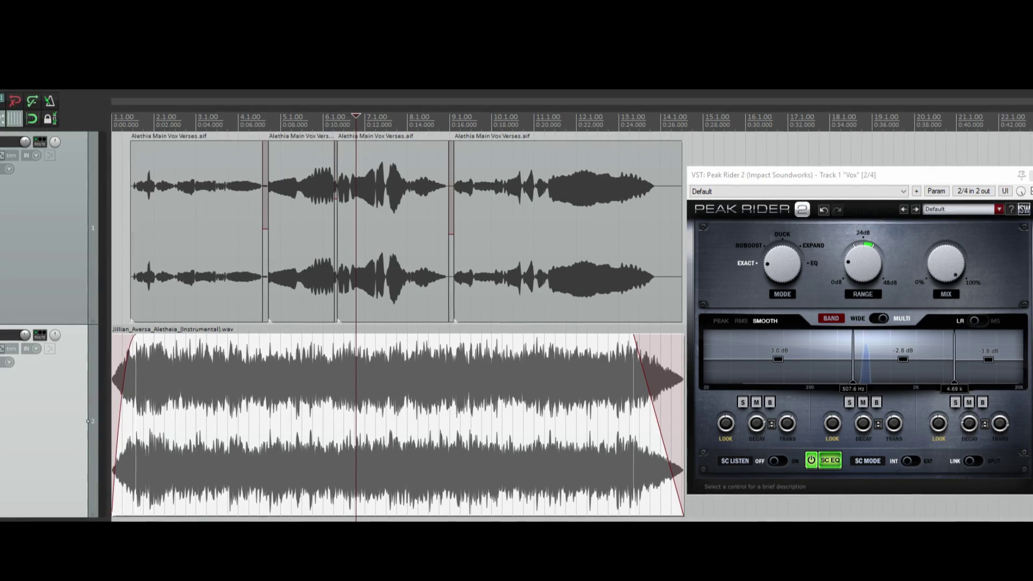
{"action": "key", "text": "Home"}
{"action": "key", "text": "space"}
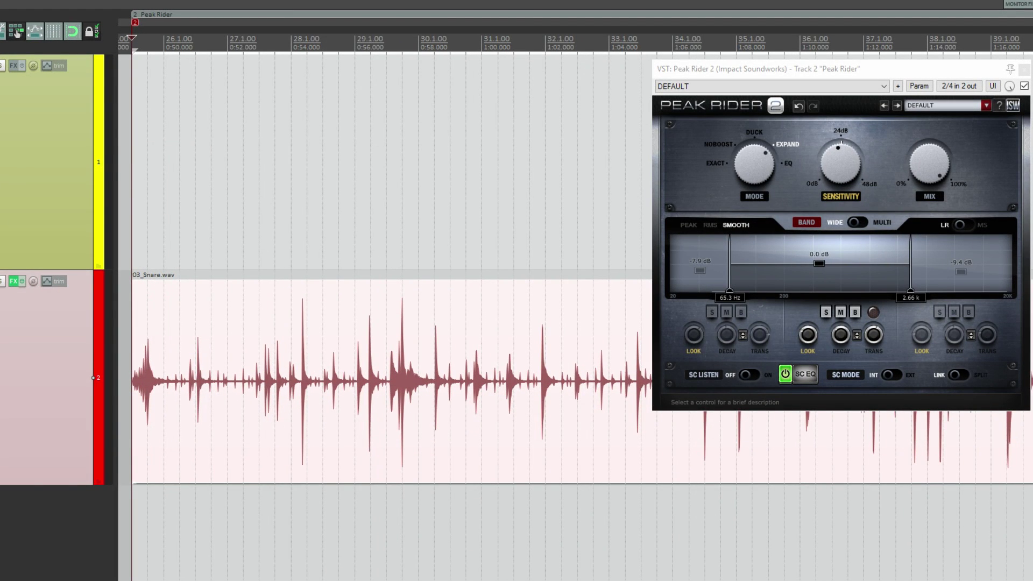
- Jump to the Clean marker and play the unprocessed snare recording
{"action": "key", "text": "1"}
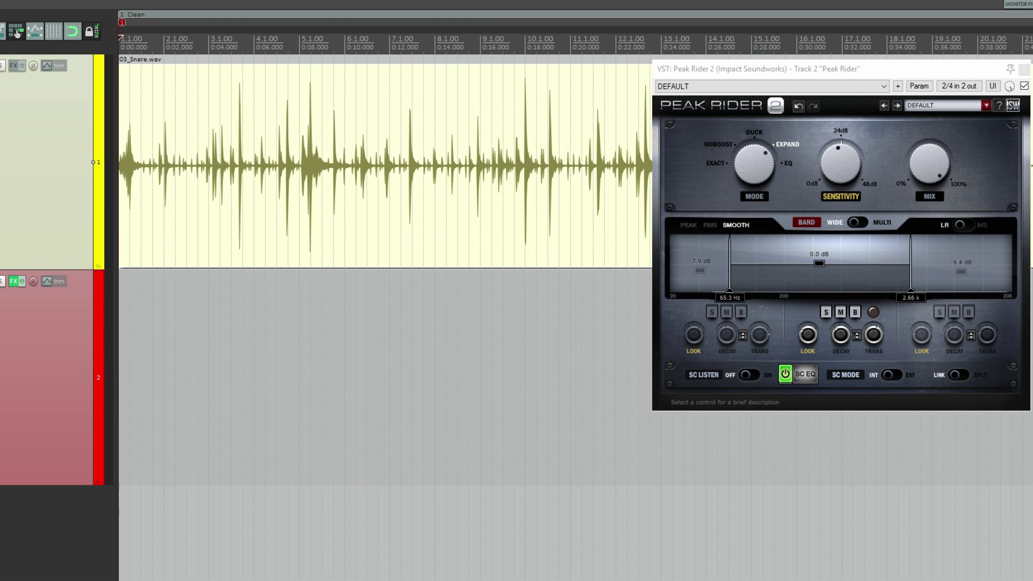
{"action": "key", "text": "space"}
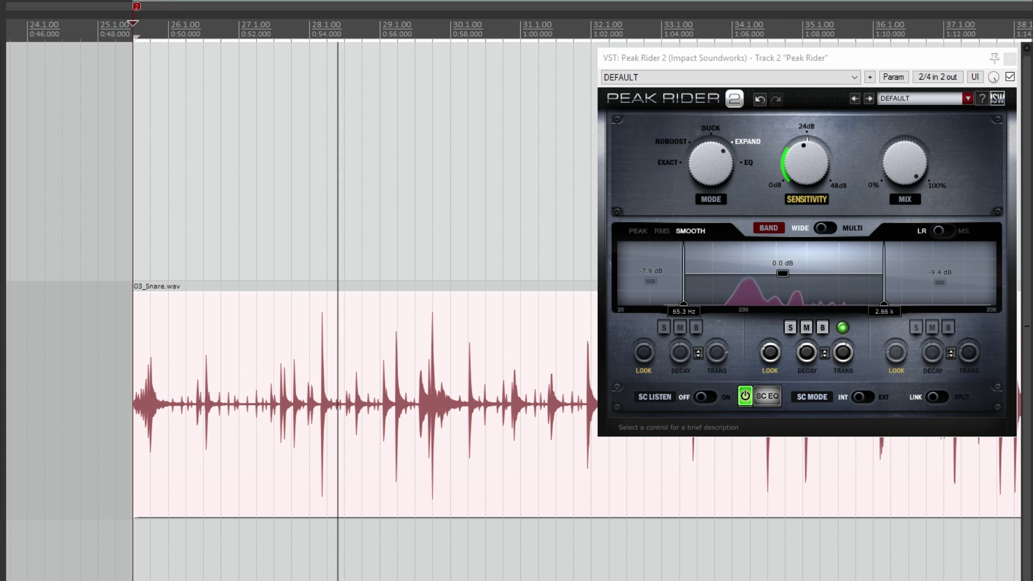
- Adjust the middle band's decay while the snare plays through Peak Rider, trying values up to 337.9 ms
{"action": "mouse_move", "coordinate": [806, 352]}
{"action": "scroll", "coordinate": [806, 352], "scroll_direction": "up", "scroll_amount": 5}
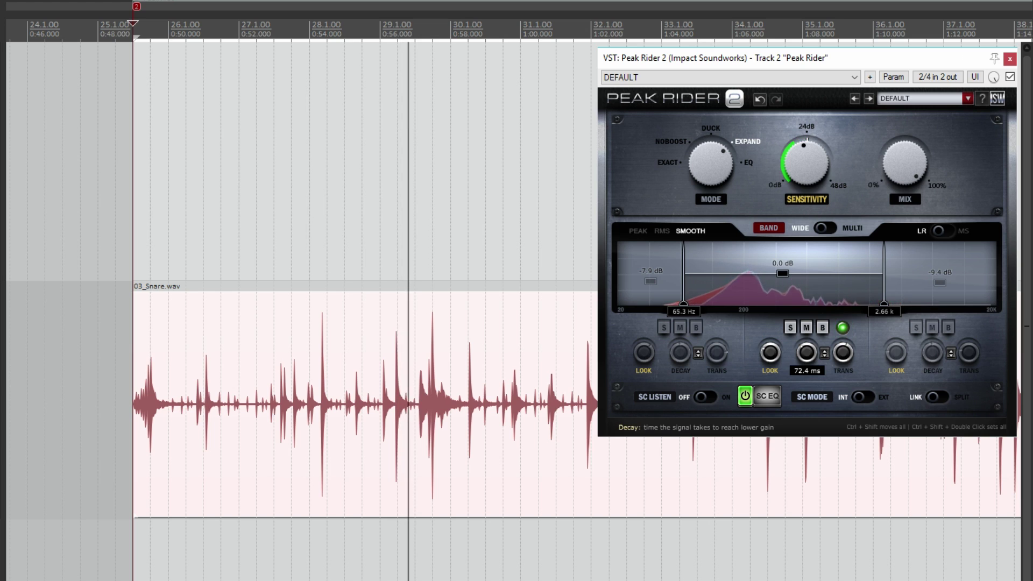
{"action": "scroll", "coordinate": [806, 352], "scroll_direction": "up", "scroll_amount": 5}
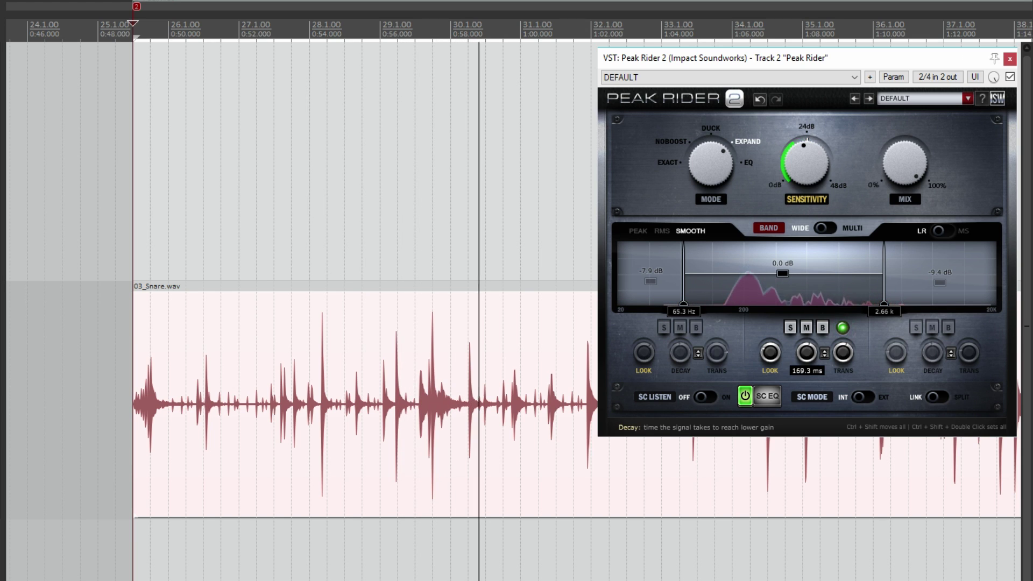
{"action": "scroll", "coordinate": [806, 352], "scroll_direction": "down", "scroll_amount": 5}
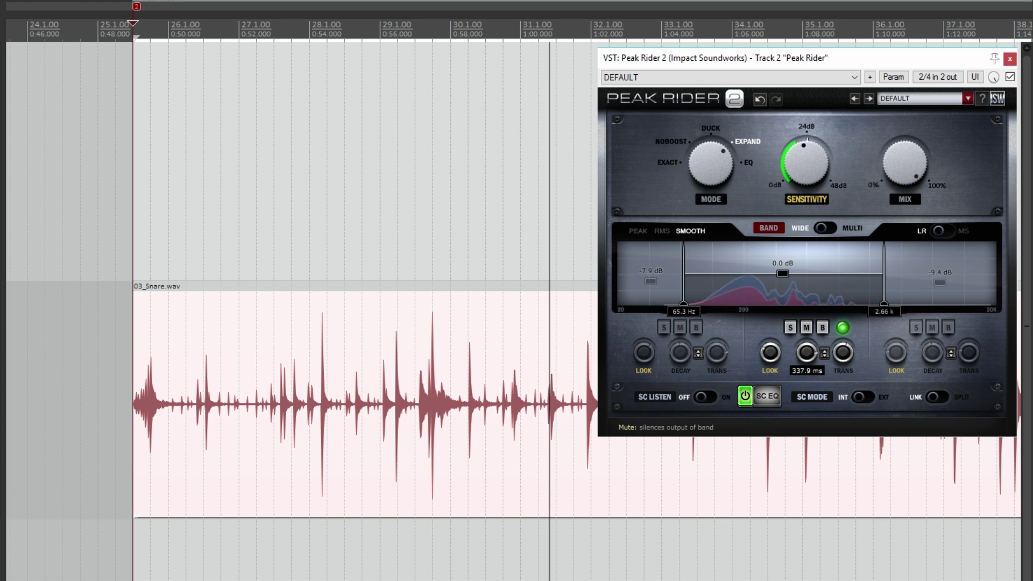
{"action": "scroll", "coordinate": [806, 352], "scroll_direction": "down", "scroll_amount": 4}
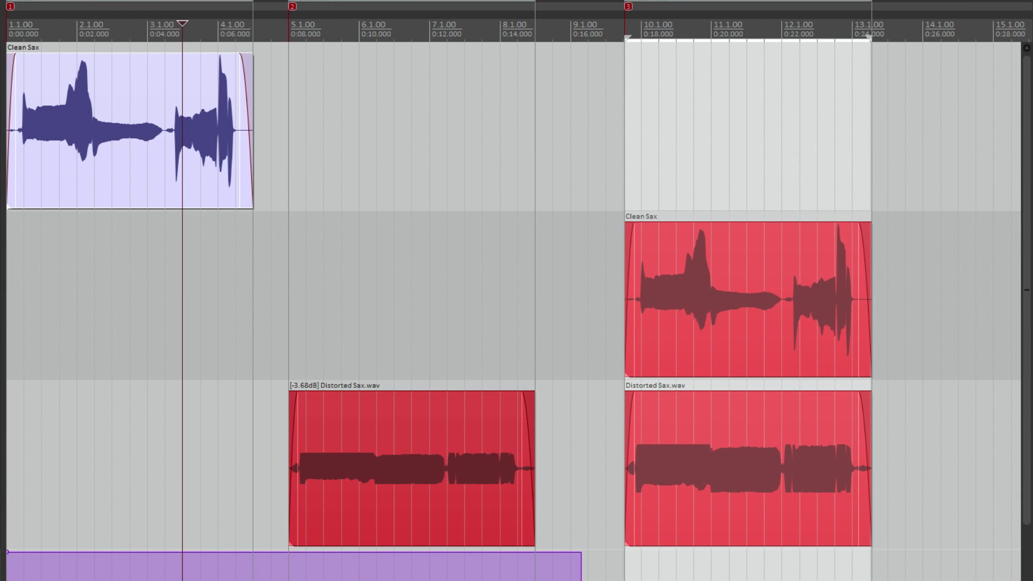
- Select the Vibe Guitar1 clip on the Peak Rider 2 EQ track and play it with its EQ automation
{"action": "key", "text": "Home"}
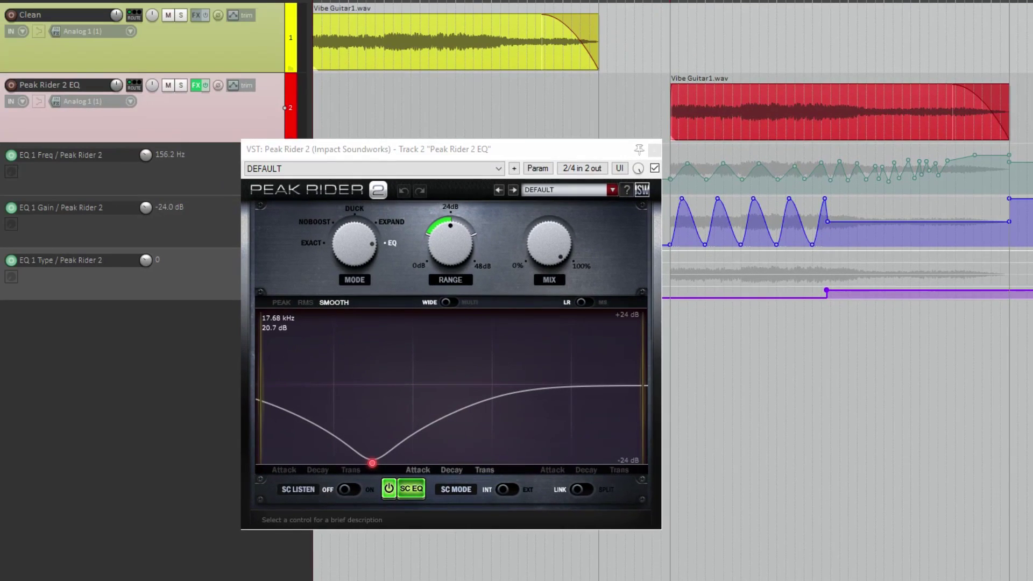
{"action": "left_click", "coordinate": [770, 105]}
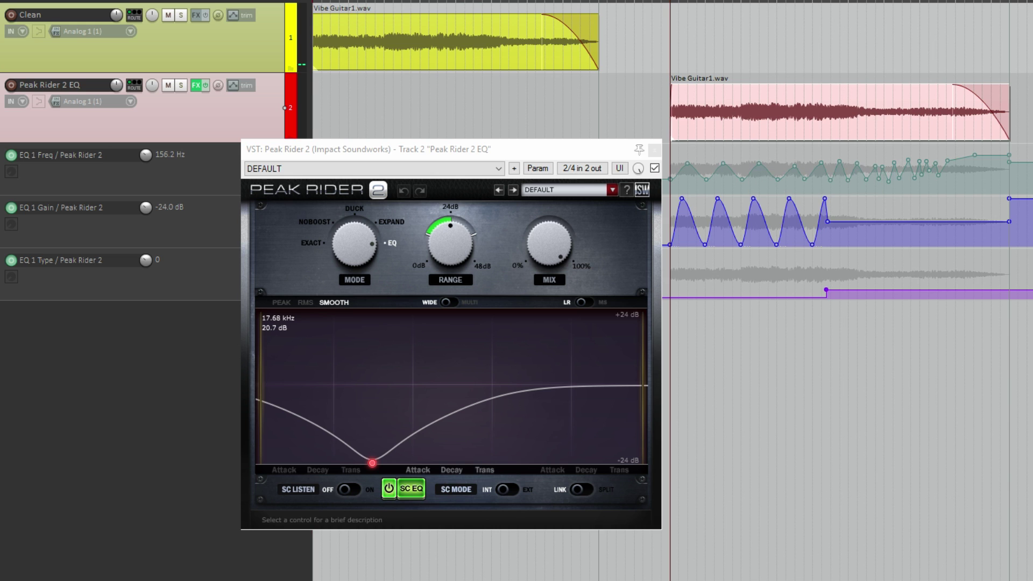
{"action": "key", "text": "space"}
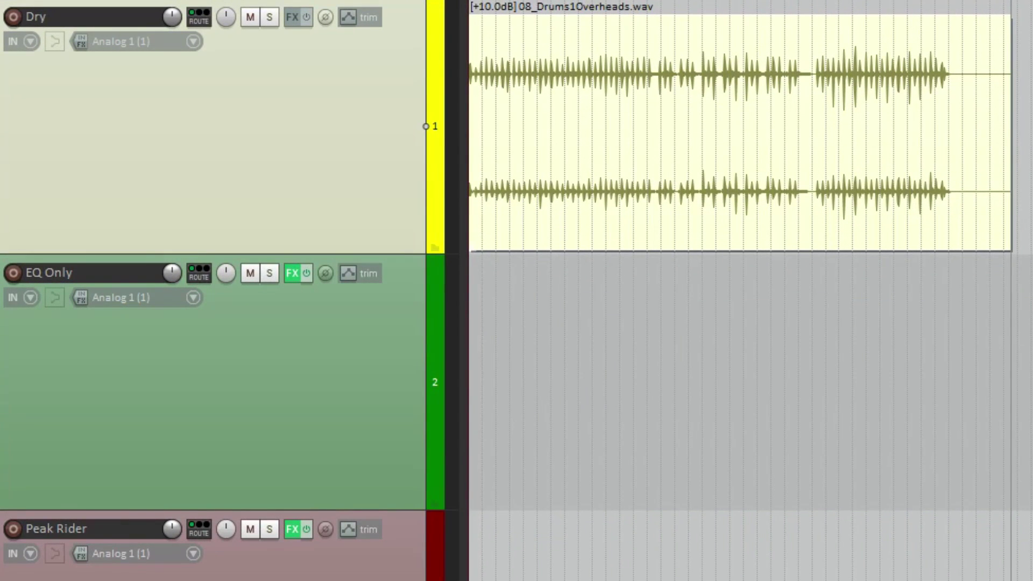
- Listen to the drum overheads clip on the Dry track, then stop playback
{"action": "left_click", "coordinate": [702, 134]}
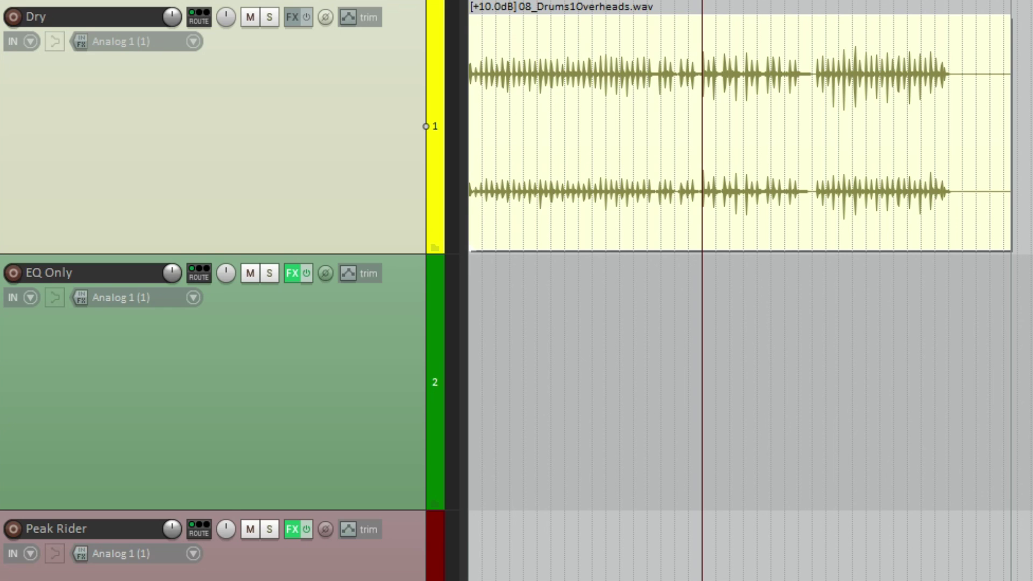
{"action": "left_click", "coordinate": [867, 135]}
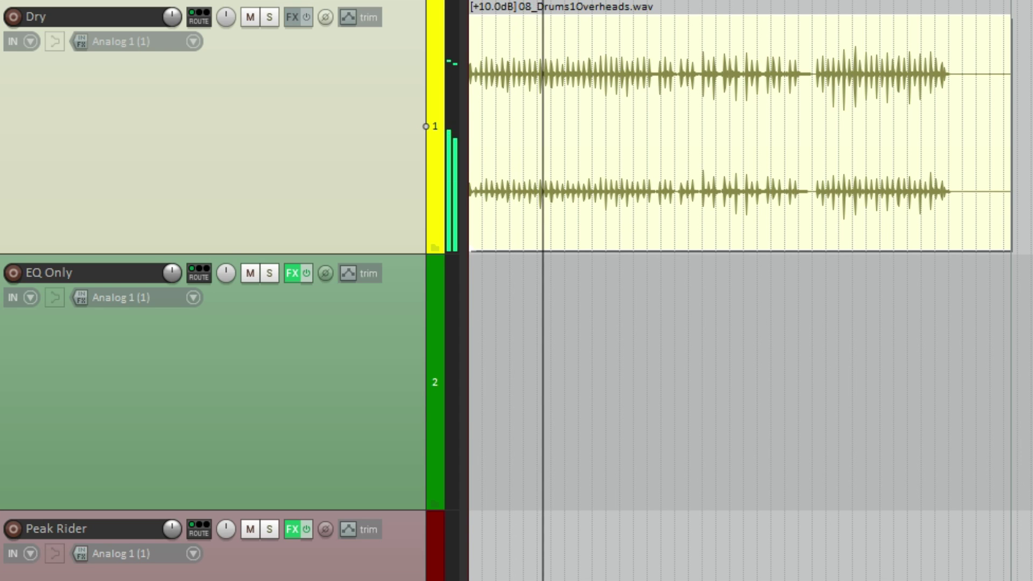
{"action": "key", "text": "space"}
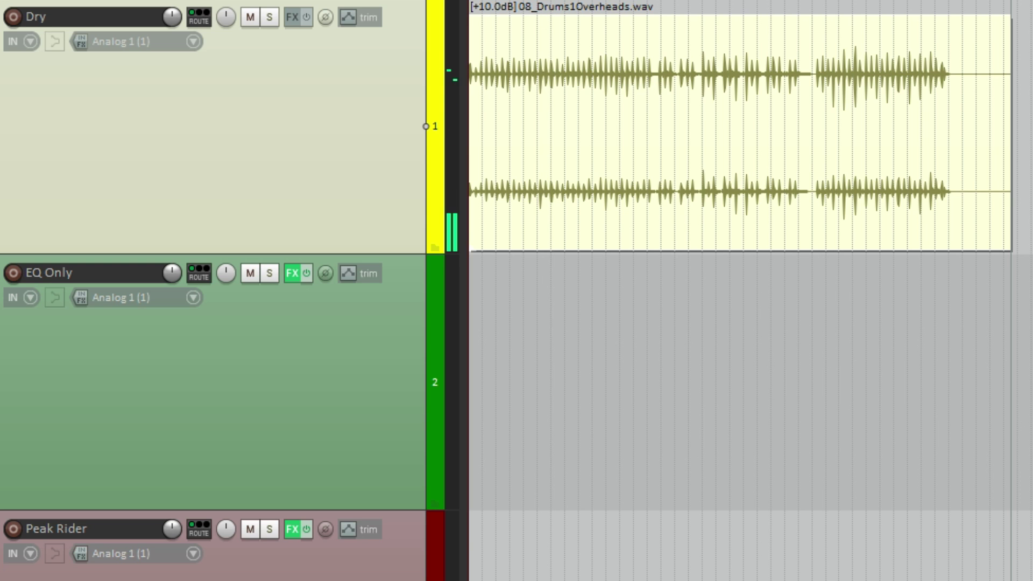
- Open the effects of the EQ Only track and play its drum overheads
{"action": "left_click", "coordinate": [426, 383]}
{"action": "key", "text": "shift+f"}
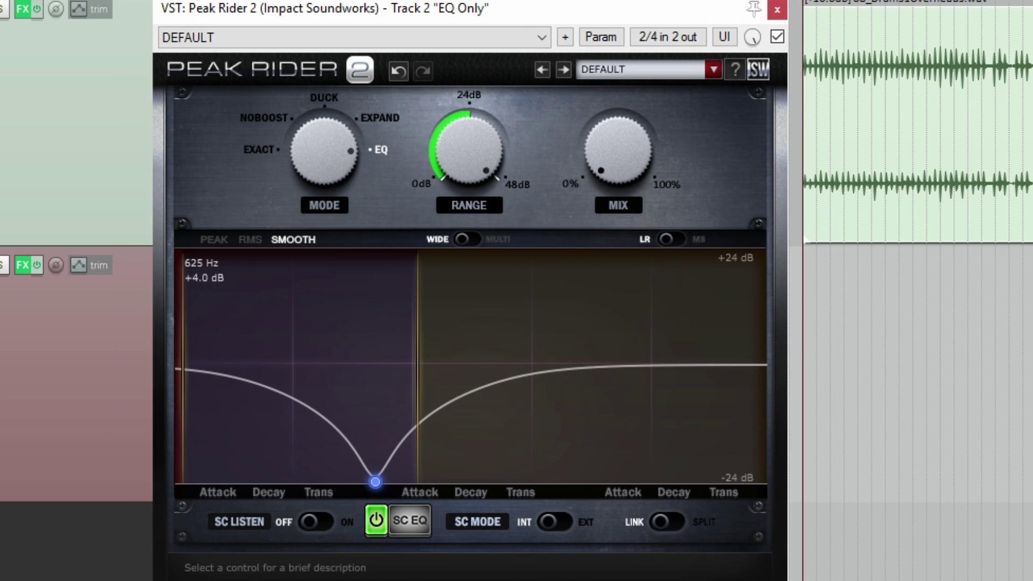
{"action": "key", "text": "space"}
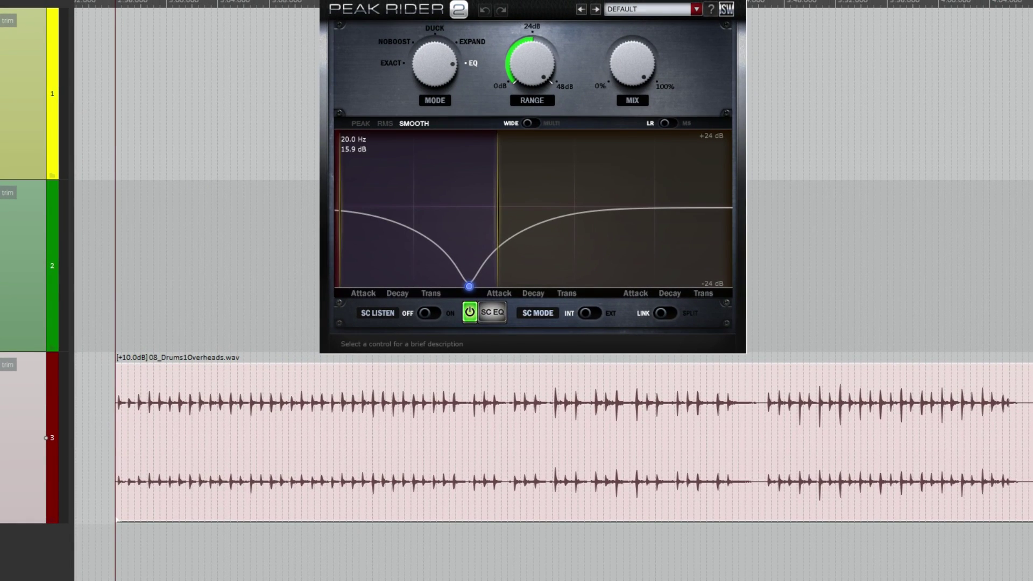
- Play the drum overheads on the Peak Rider track with the mix turned fully up
{"action": "key", "text": "space"}
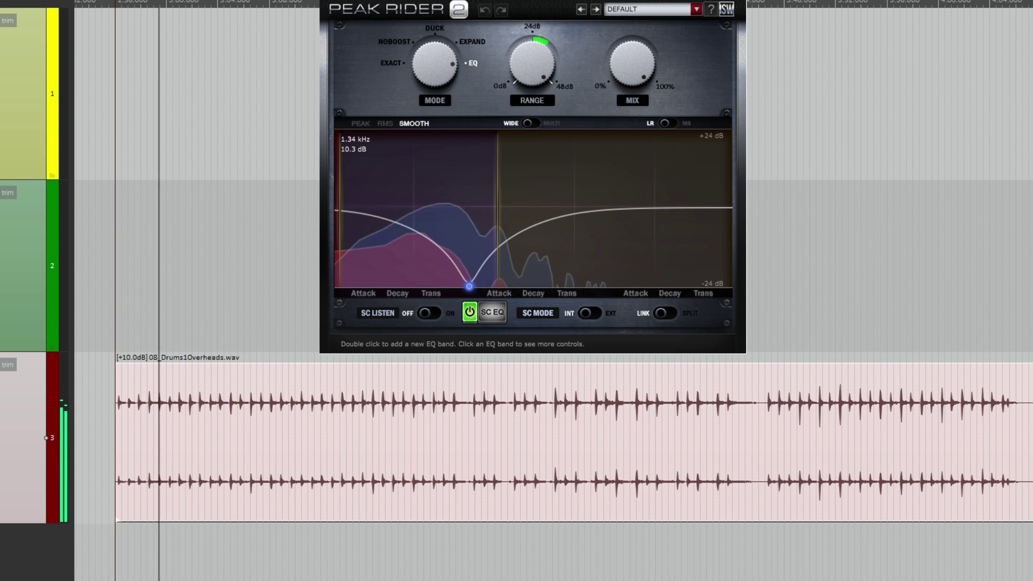
{"action": "mouse_move", "coordinate": [632, 61]}
{"action": "left_mouse_down"}
{"action": "mouse_move", "coordinate": [632, 108]}
{"action": "mouse_move", "coordinate": [632, 57]}
{"action": "left_mouse_up"}
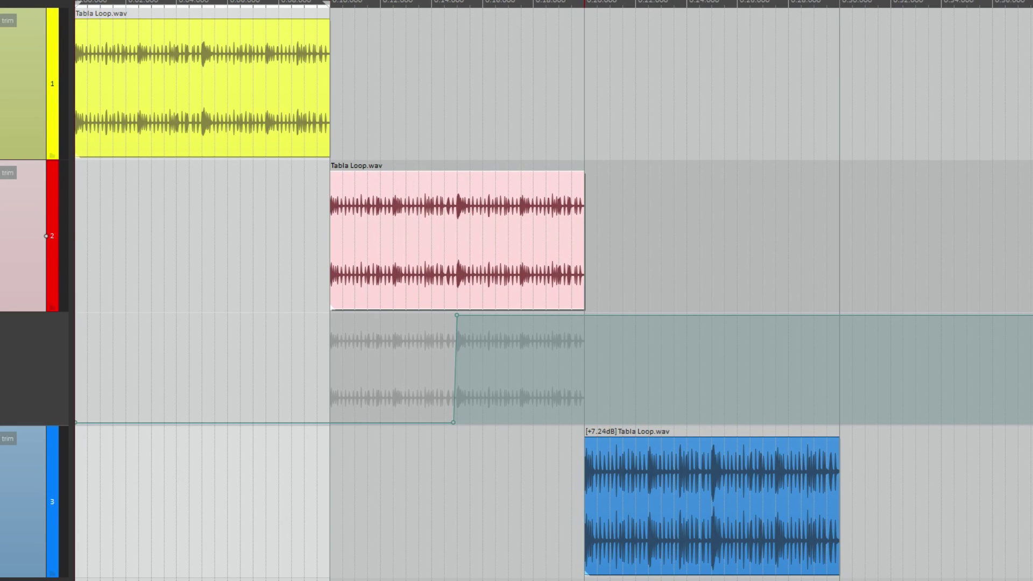
- Play the dry tabla loop and the Peak Rider version, raising the Peak Rider track's middle band decay to 500 ms
{"action": "key", "text": "space"}
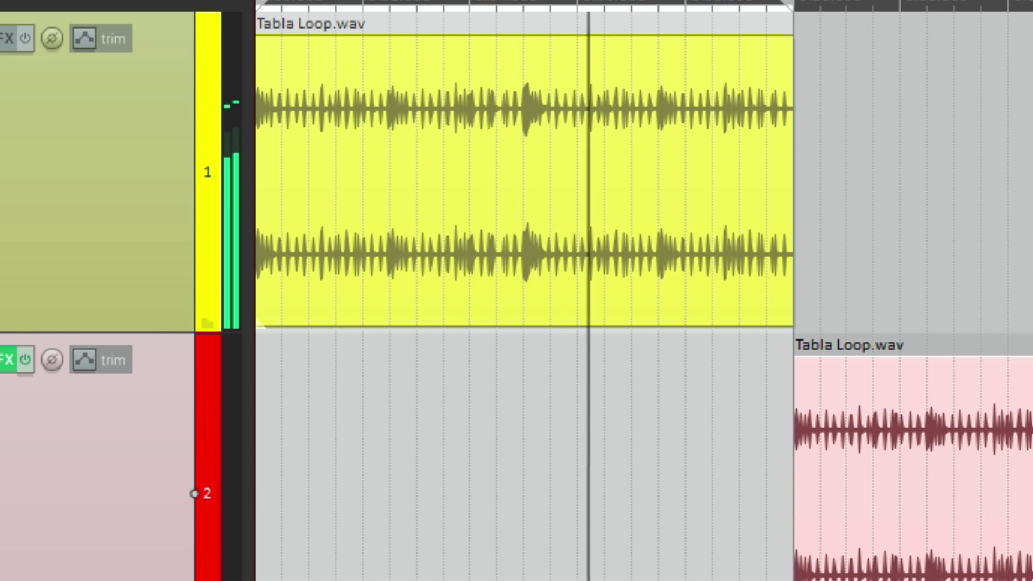
{"action": "key", "text": "space"}
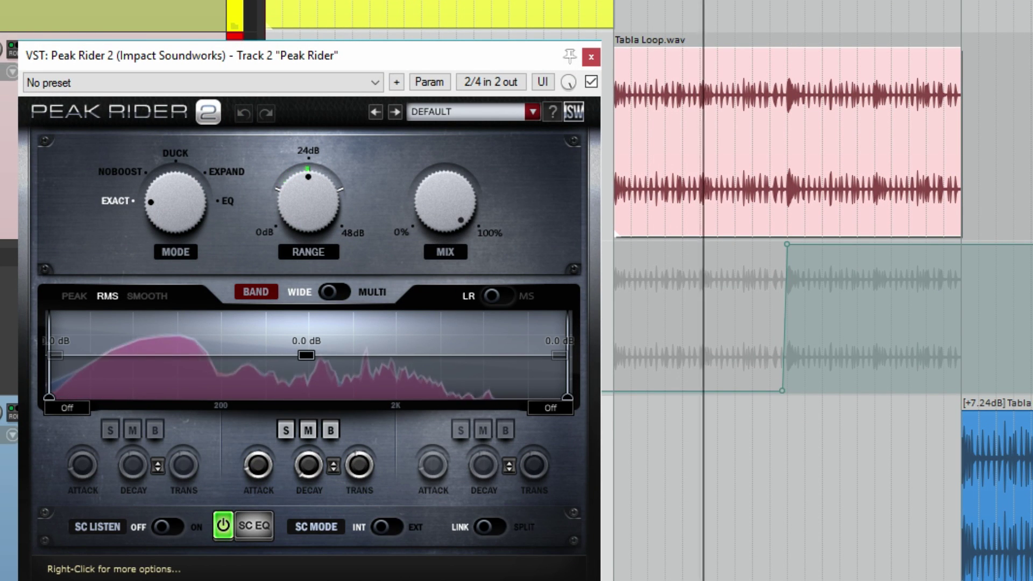
{"action": "mouse_move", "coordinate": [308, 465]}
{"action": "left_click_drag", "start_coordinate": [308, 465], "coordinate": [308, 411]}
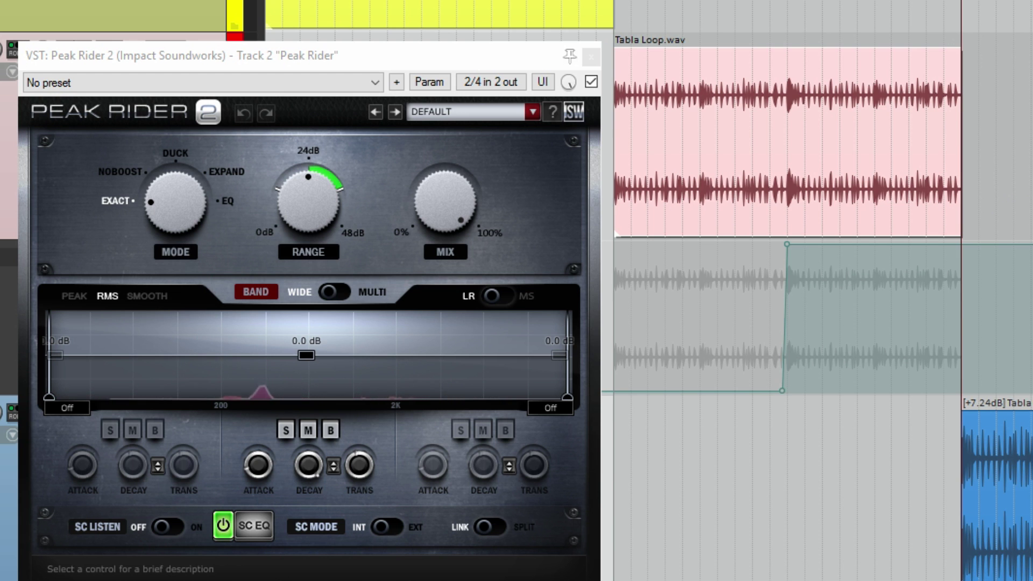
- Select the tabla loop on the Super Dry track and play it through Peak Rider 2 in Expand mode
{"action": "left_click", "coordinate": [591, 57]}
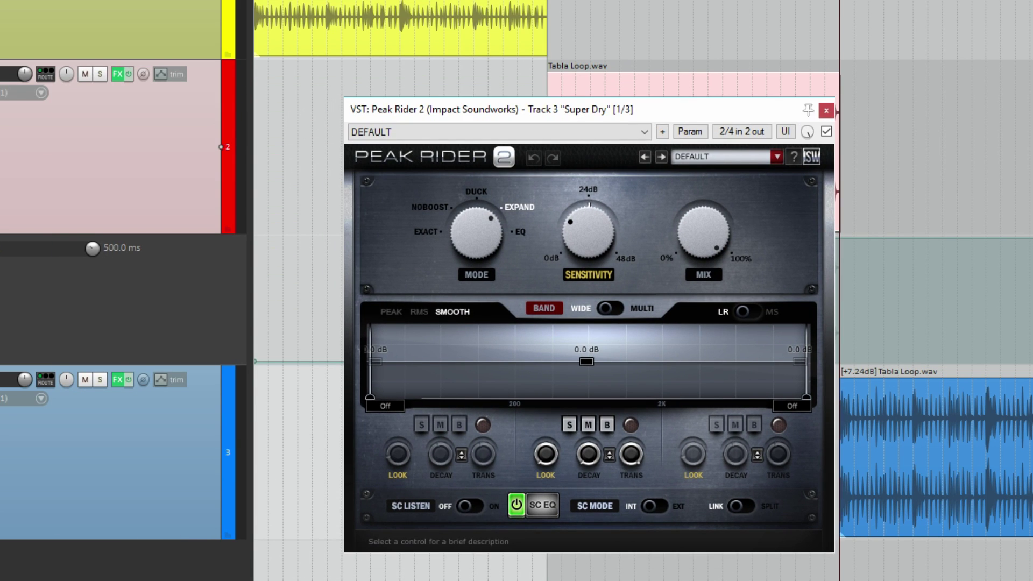
{"action": "left_click", "coordinate": [936, 457]}
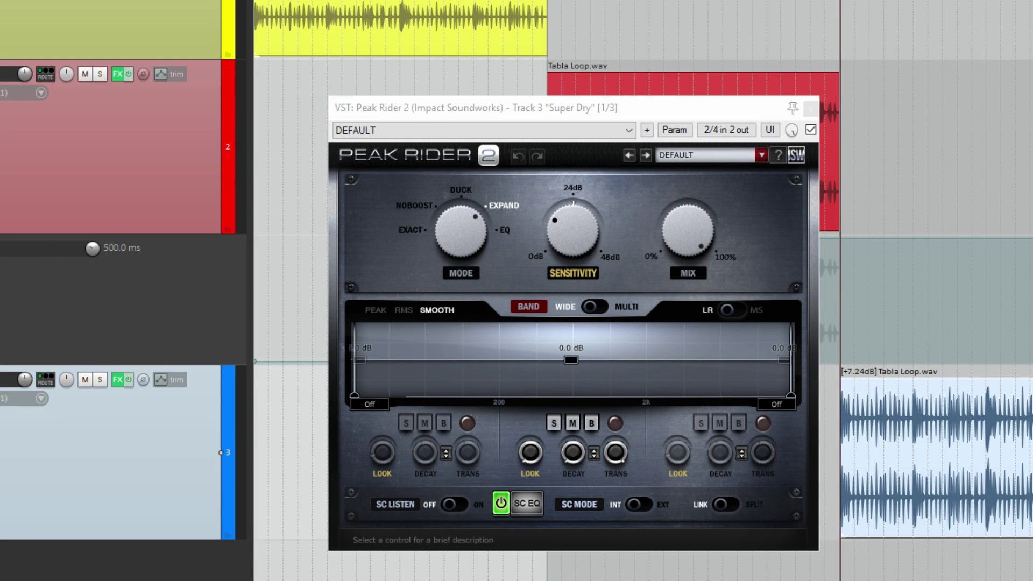
{"action": "key", "text": "space"}
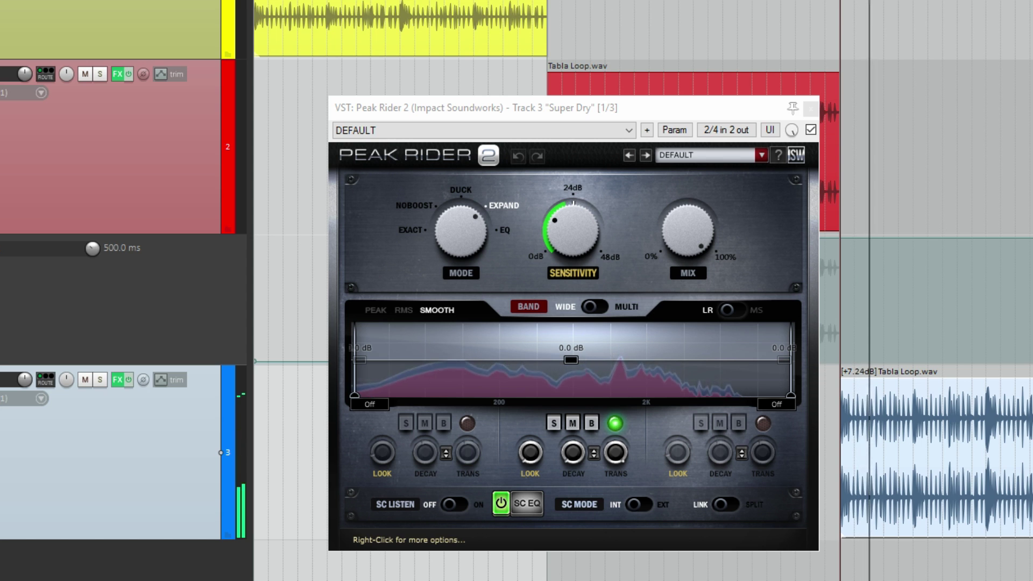